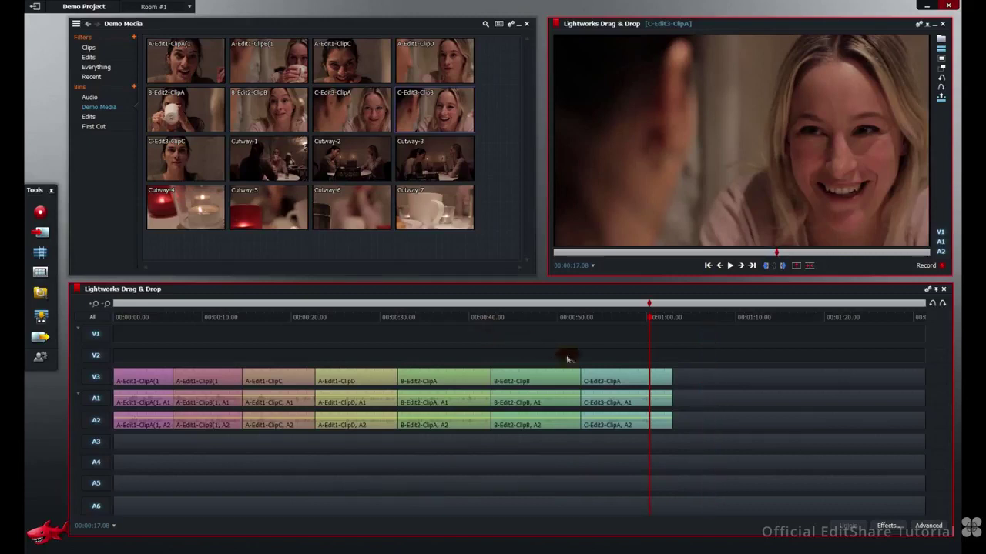
# Move C-Edit3-ClipA's audio to A3/A4 and its video to V2 at about 29 seconds
pyautogui.click(626, 381)
pyautogui.moveTo(627, 380); pyautogui.dragTo(627, 339)
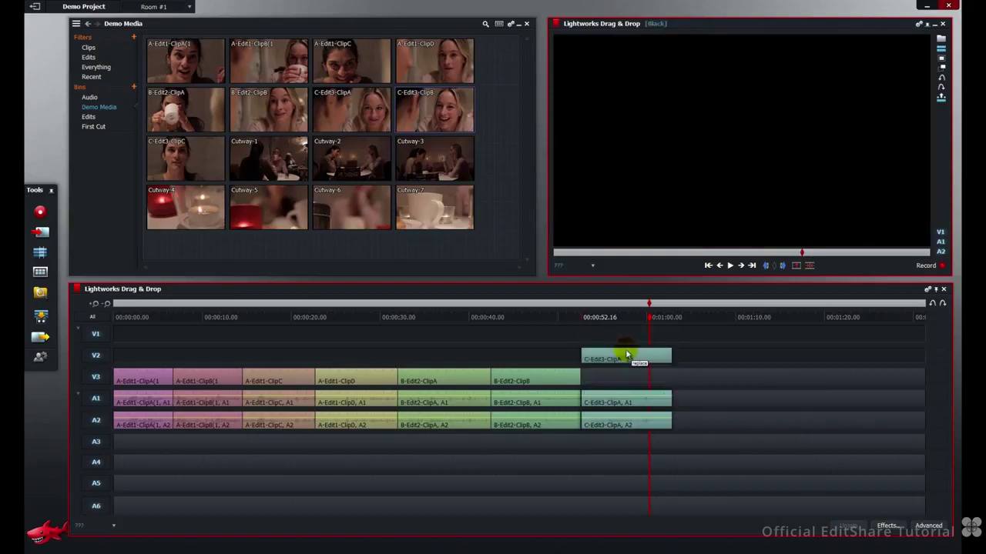
pyautogui.moveTo(627, 341); pyautogui.dragTo(623, 339)
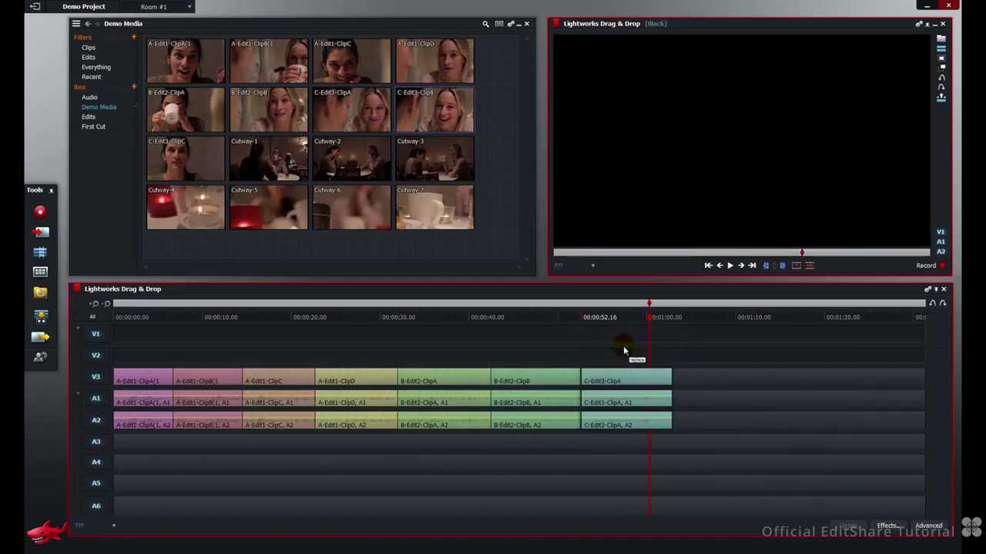
pyautogui.moveTo(623, 339); pyautogui.dragTo(627, 377)
pyautogui.moveTo(627, 376); pyautogui.dragTo(627, 424)
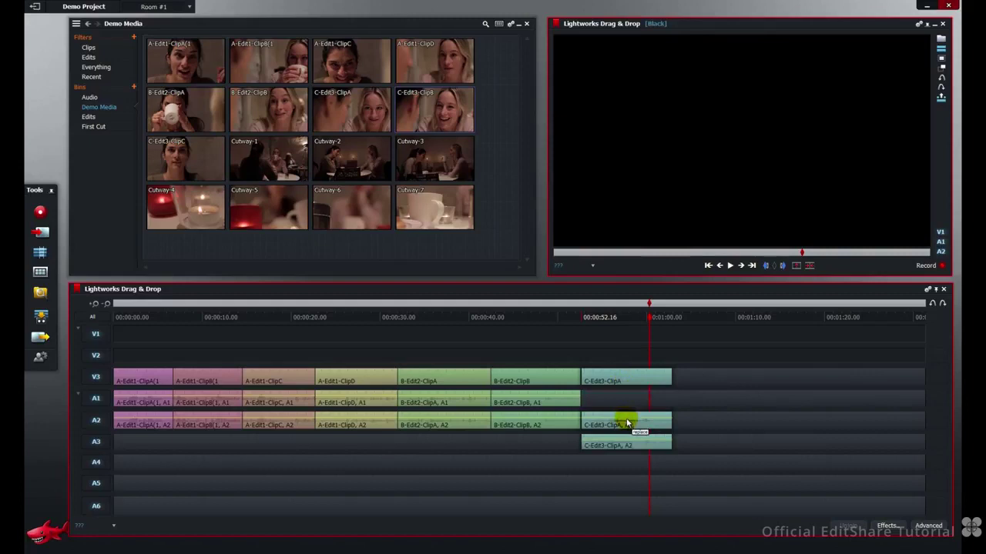
pyautogui.moveTo(626, 424)
pyautogui.mouseDown()
pyautogui.moveTo(622, 484)
pyautogui.moveTo(631, 433)
pyautogui.moveTo(622, 415)
pyautogui.moveTo(623, 449)
pyautogui.mouseUp()
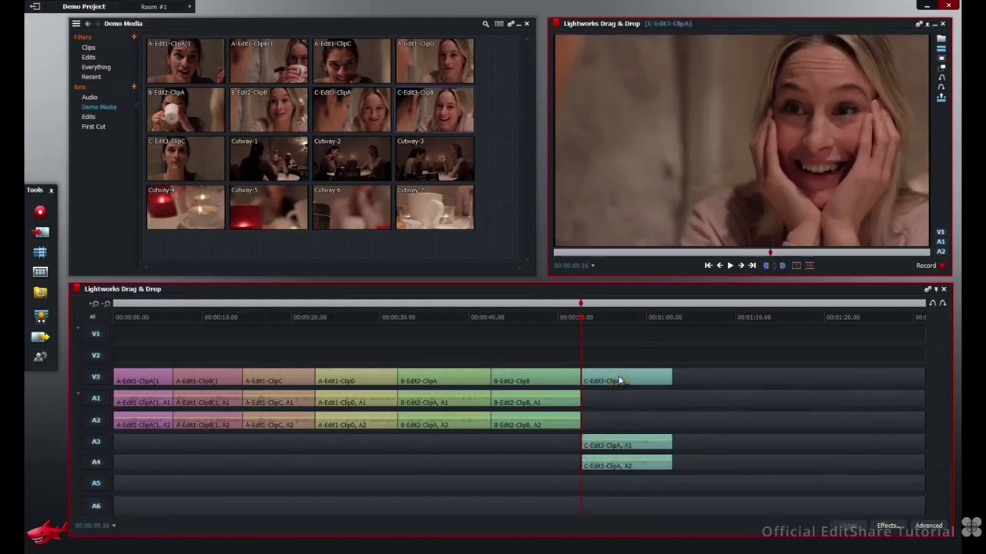
pyautogui.moveTo(620, 380); pyautogui.dragTo(621, 365)
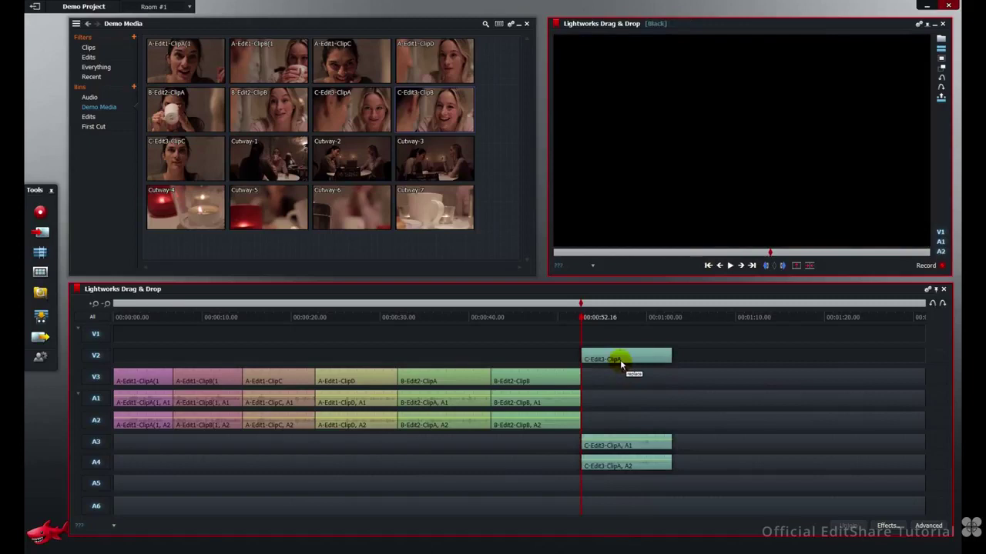
pyautogui.moveTo(622, 366)
pyautogui.mouseDown()
pyautogui.moveTo(382, 357)
pyautogui.moveTo(468, 354)
pyautogui.moveTo(477, 339)
pyautogui.moveTo(493, 357)
pyautogui.moveTo(616, 371)
pyautogui.mouseUp()
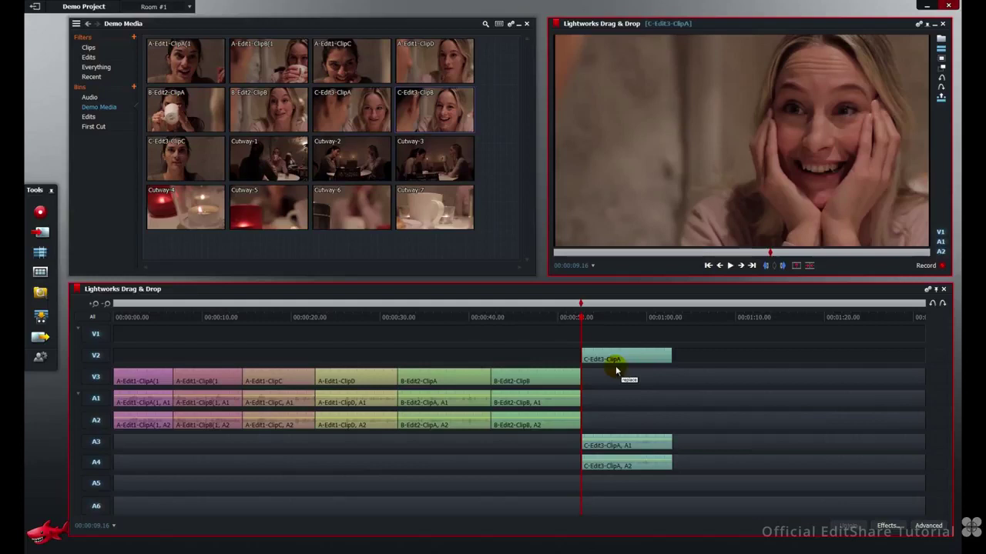
pyautogui.moveTo(616, 371); pyautogui.dragTo(617, 368)
pyautogui.moveTo(625, 360); pyautogui.dragTo(356, 361)
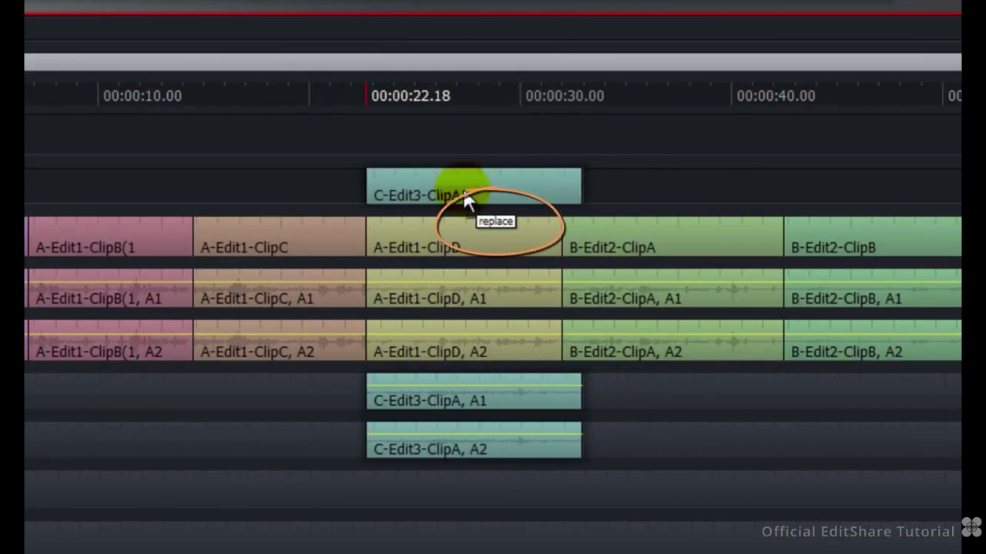
pyautogui.moveTo(467, 201); pyautogui.dragTo(467, 201)
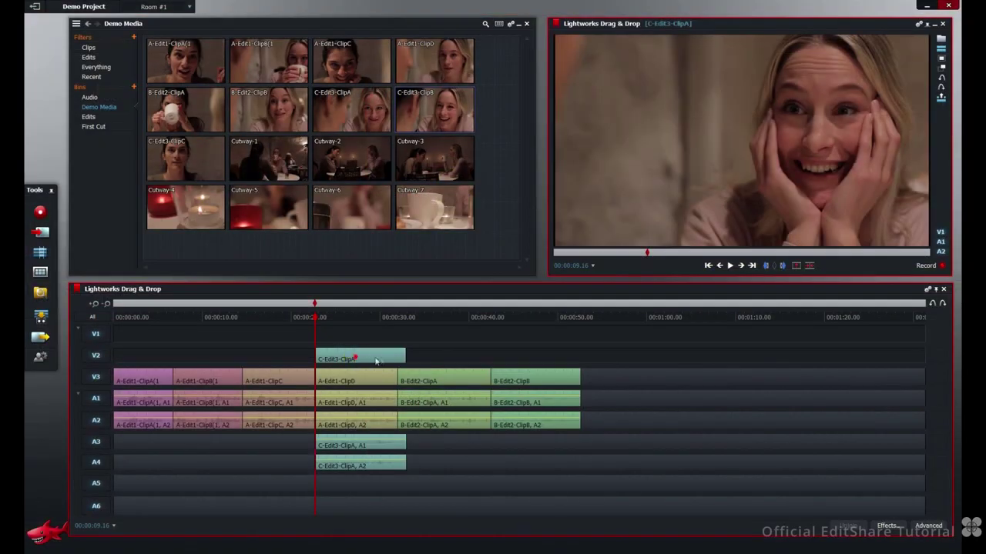
pyautogui.moveTo(467, 201)
pyautogui.mouseDown()
pyautogui.moveTo(535, 362)
pyautogui.moveTo(622, 362)
pyautogui.mouseUp()
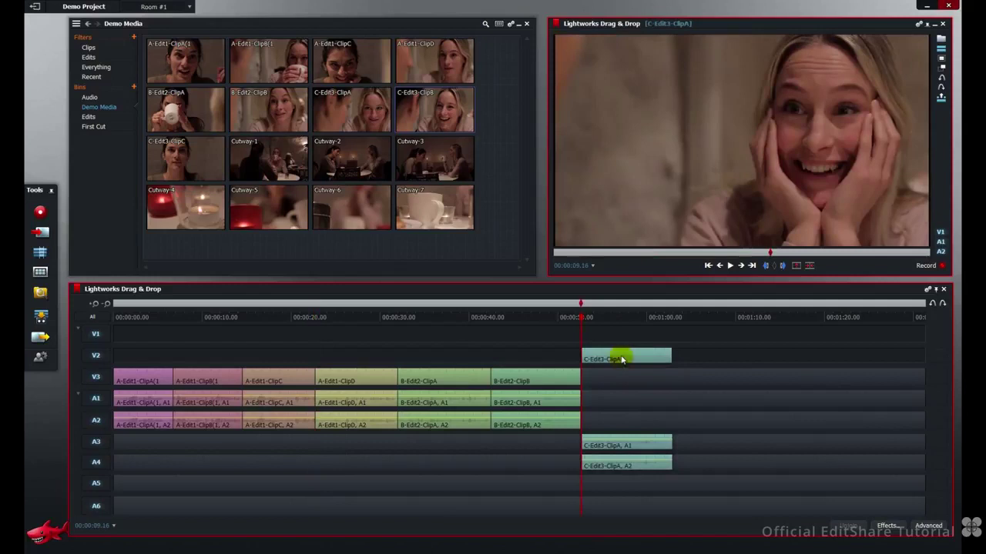
# Insert C-Edit3-ClipA at 00:00:22.18 before A-Edit1-ClipD, rippling the later clips right
pyautogui.moveTo(622, 360); pyautogui.dragTo(605, 360)
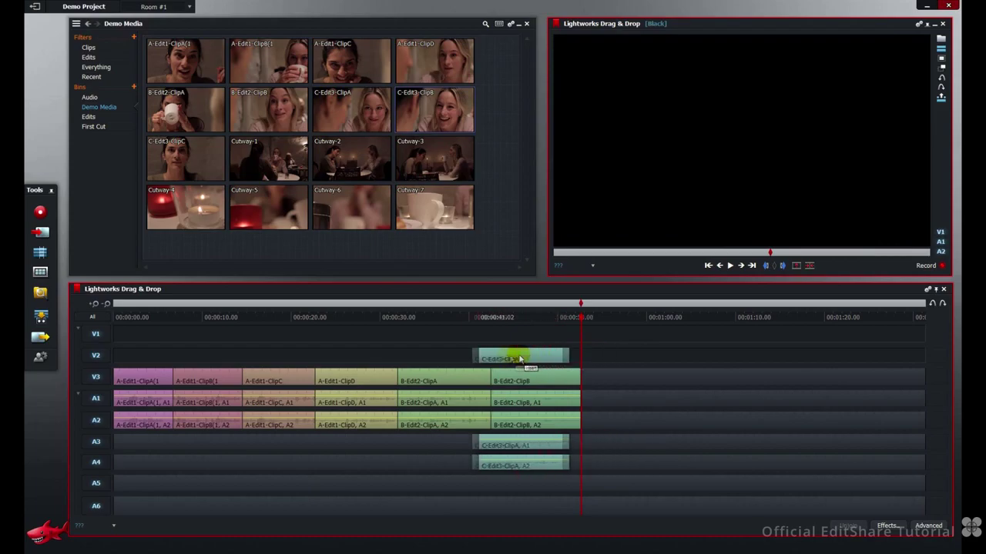
pyautogui.moveTo(604, 359); pyautogui.dragTo(386, 358)
pyautogui.moveTo(537, 192); pyautogui.dragTo(466, 191)
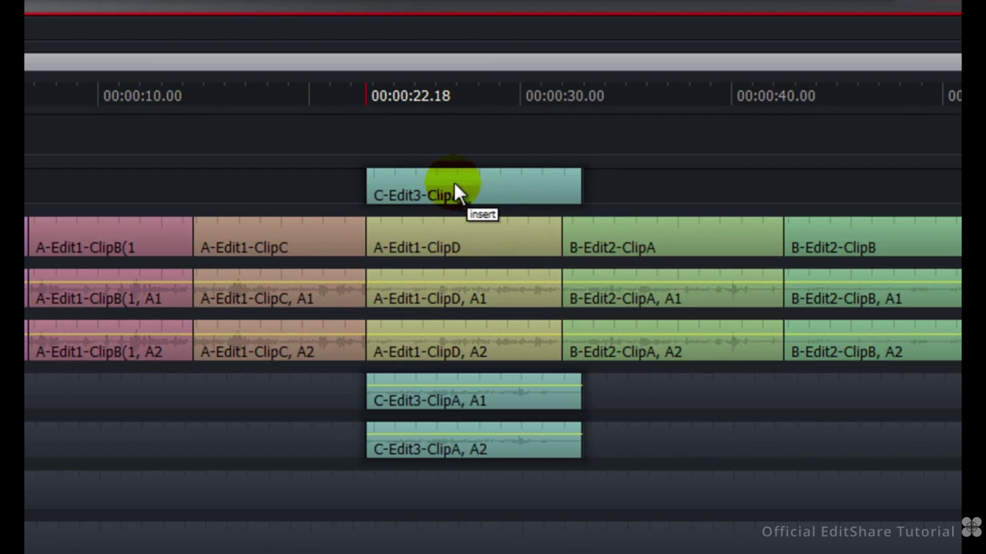
pyautogui.moveTo(456, 193); pyautogui.dragTo(454, 190)
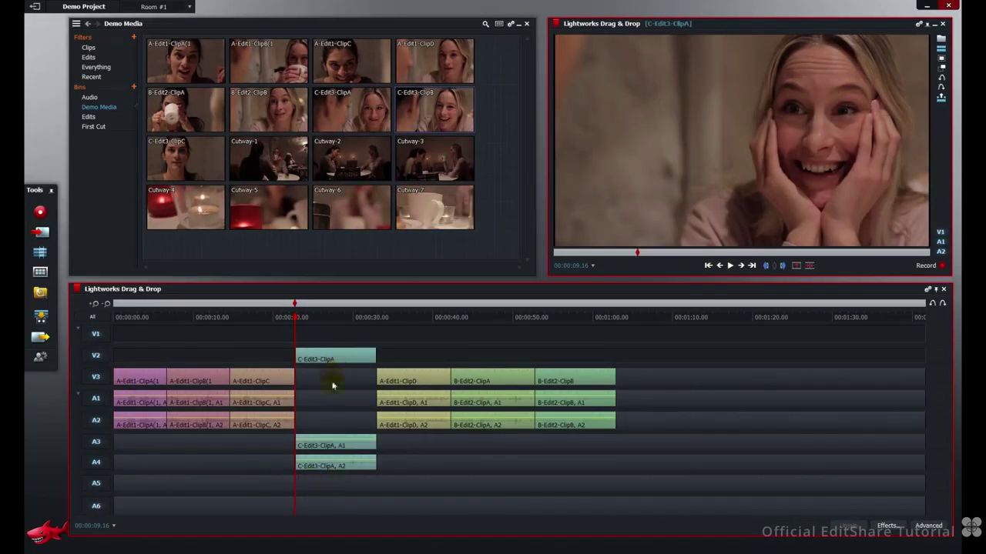
pyautogui.click(327, 470)
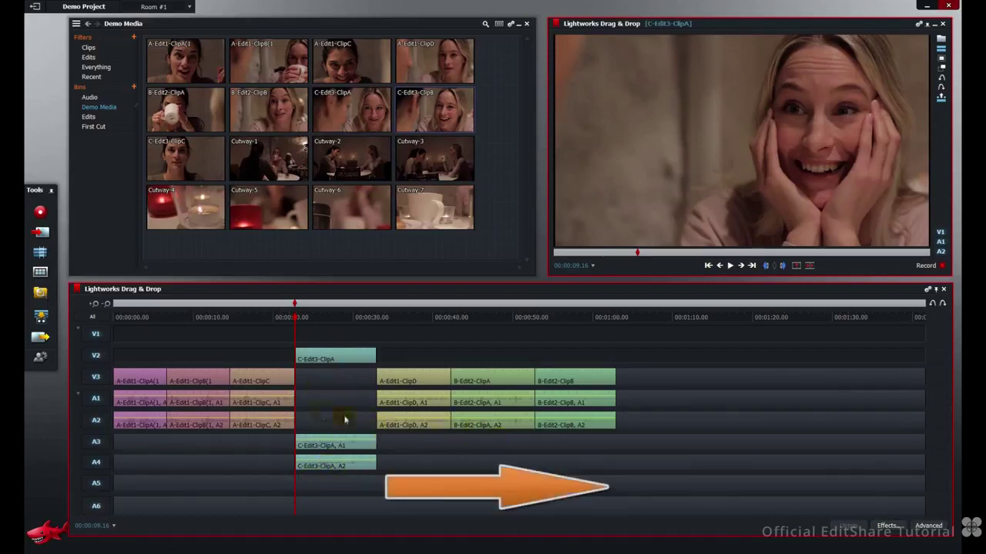
pyautogui.click(351, 398)
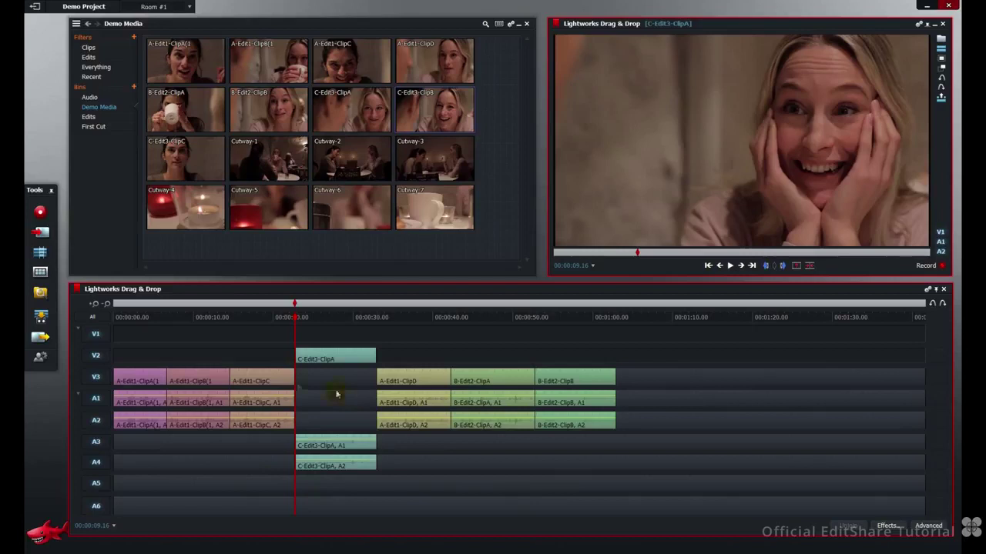
# Move A-Edit1-ClipA and B-Edit2-ClipA video to V2, and A-Edit1-ClipB and ClipD to V1
pyautogui.moveTo(140, 380); pyautogui.dragTo(140, 359)
pyautogui.moveTo(197, 381); pyautogui.dragTo(197, 340)
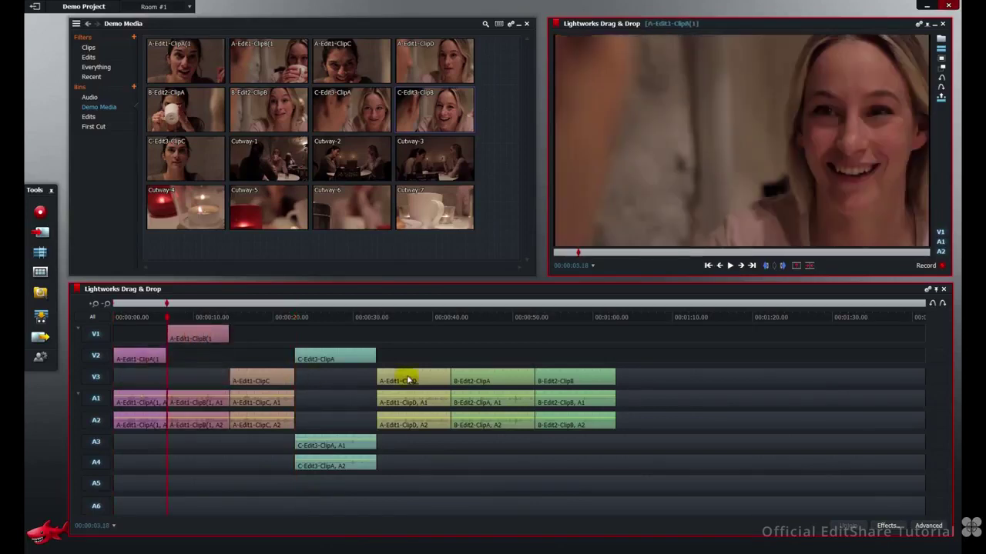
pyautogui.moveTo(403, 381); pyautogui.dragTo(404, 339)
pyautogui.moveTo(493, 380); pyautogui.dragTo(497, 364)
# Move B-Edit2-ClipB audio to A3/A4 and B-Edit2-ClipA, A-Edit1-ClipC, A-Edit1-ClipA audio to A5/A6
pyautogui.moveTo(567, 402); pyautogui.dragTo(568, 442)
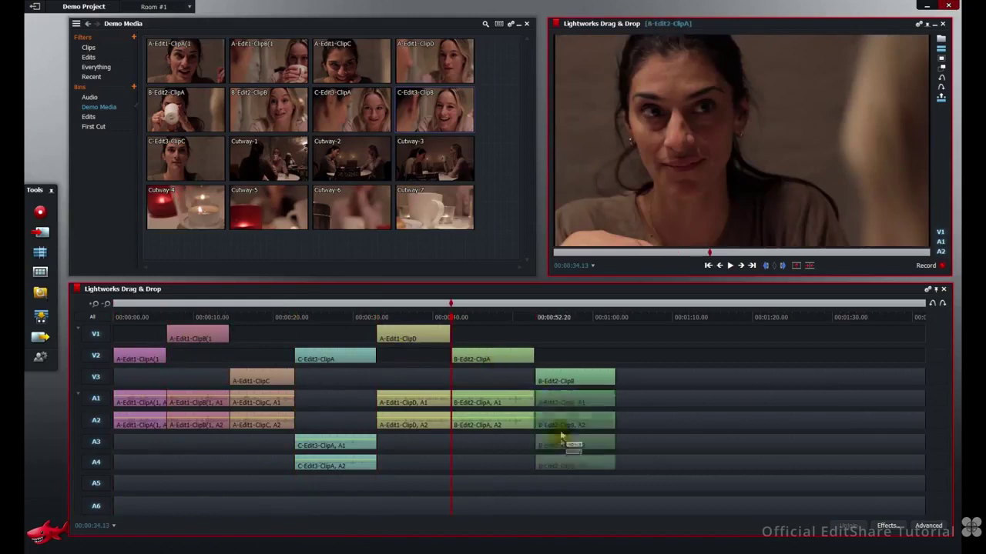
pyautogui.moveTo(493, 402); pyautogui.dragTo(493, 485)
pyautogui.moveTo(256, 418); pyautogui.dragTo(254, 501)
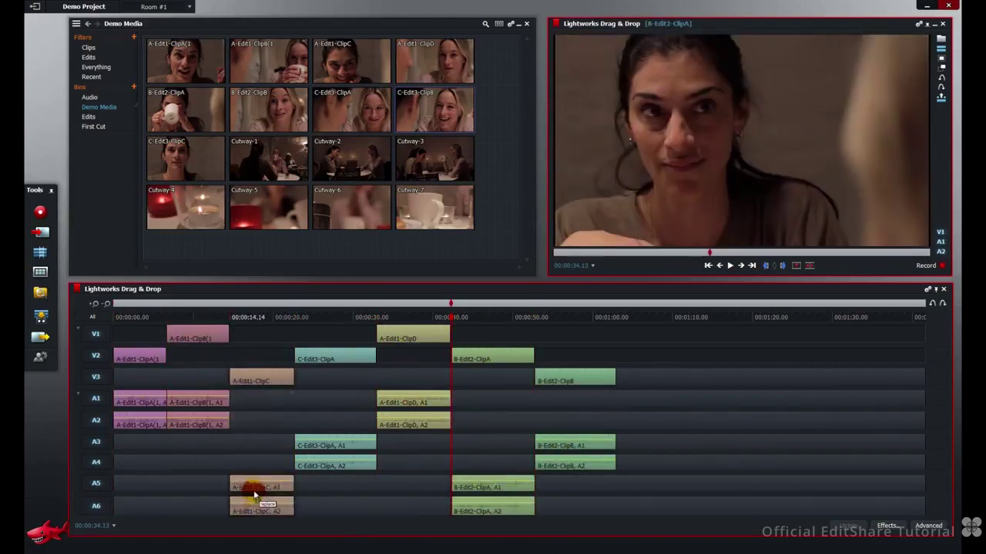
pyautogui.moveTo(139, 420); pyautogui.dragTo(132, 503)
pyautogui.press('Home')
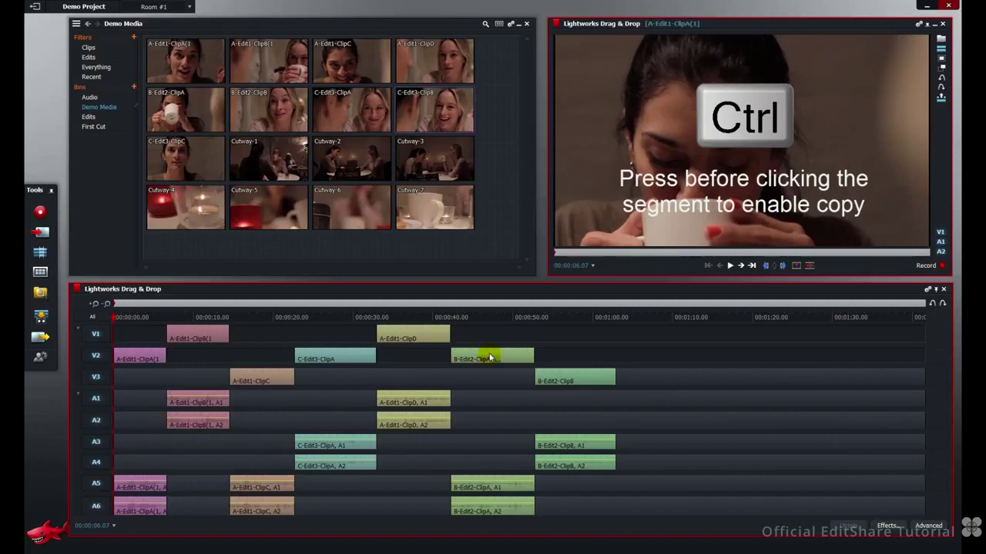
# Ctrl-drag two copies of B-Edit2-ClipA onto V2 at 01:00 and 01:13
pyautogui.moveTo(490, 358); pyautogui.dragTo(630, 362)
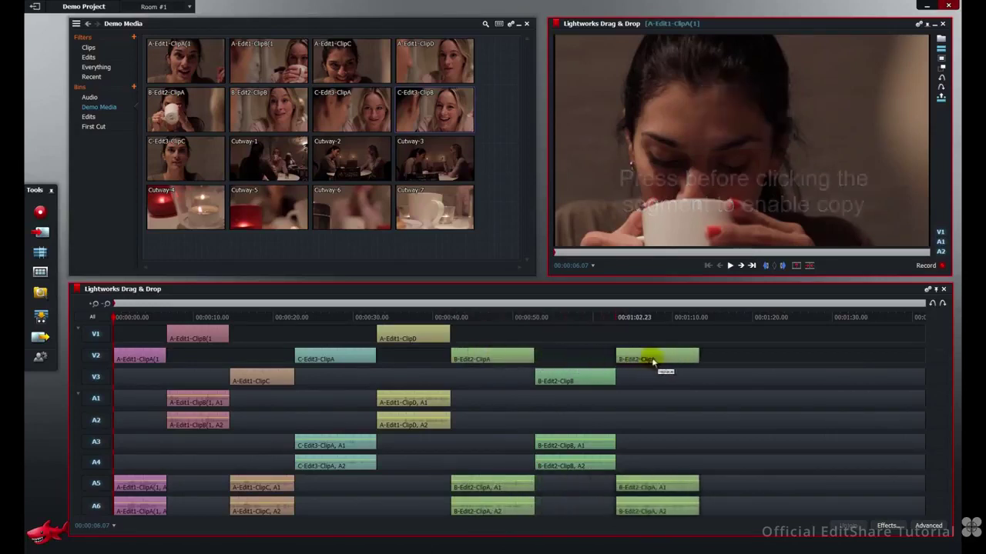
pyautogui.moveTo(629, 362); pyautogui.dragTo(653, 359)
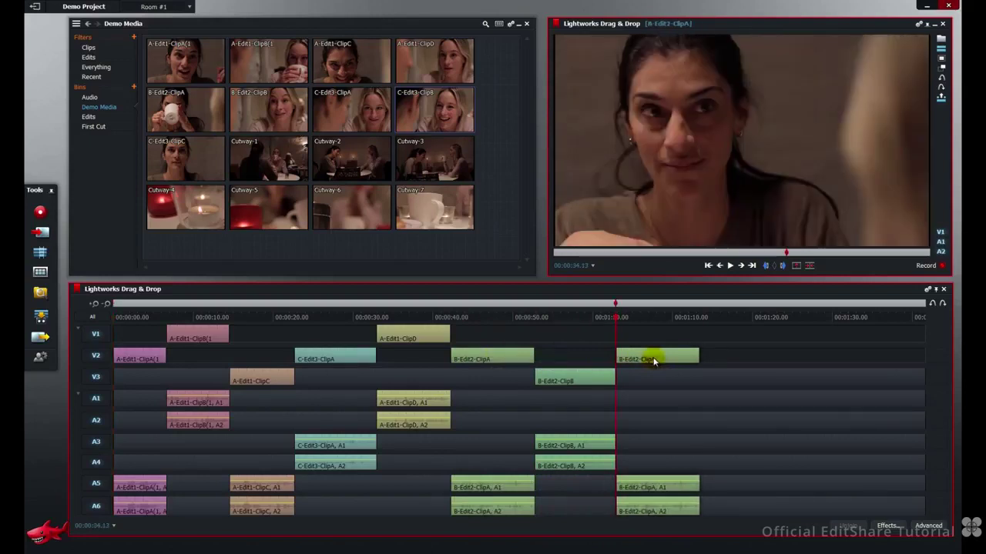
pyautogui.moveTo(653, 360); pyautogui.dragTo(738, 363)
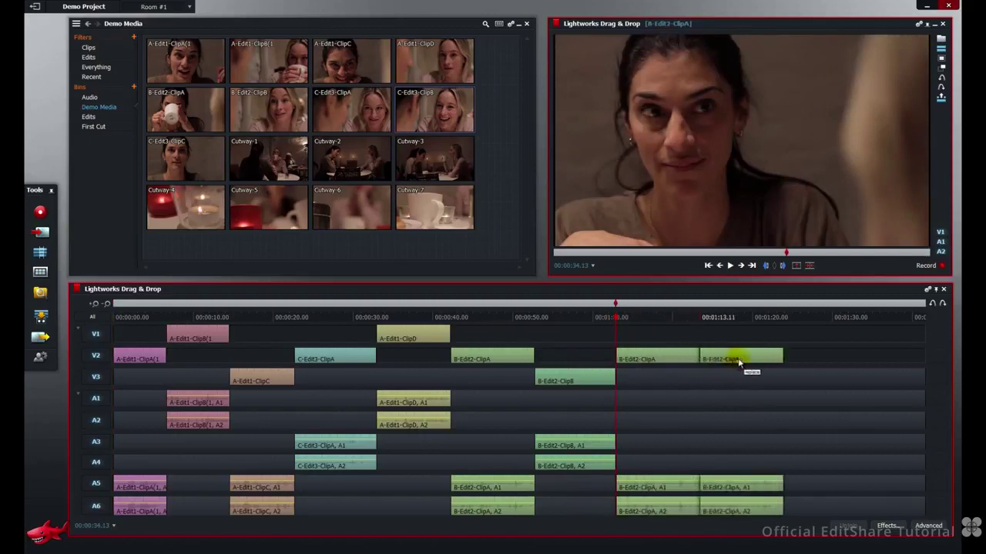
pyautogui.moveTo(738, 360); pyautogui.dragTo(739, 361)
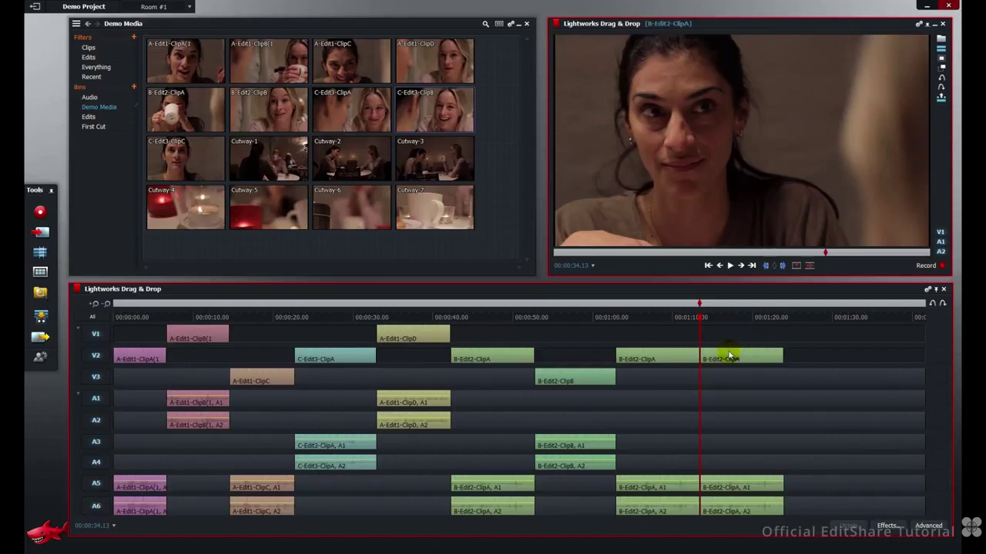
# Insert the later B-Edit2-ClipA copy on V1 right after A-Edit1-ClipB, around 14 seconds
pyautogui.moveTo(729, 356); pyautogui.dragTo(718, 359)
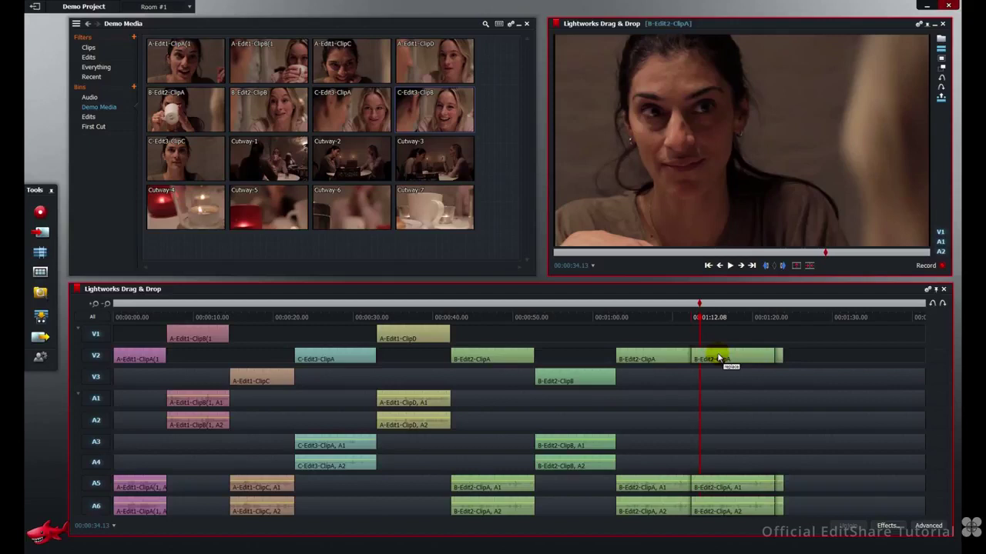
pyautogui.moveTo(718, 359); pyautogui.dragTo(406, 359)
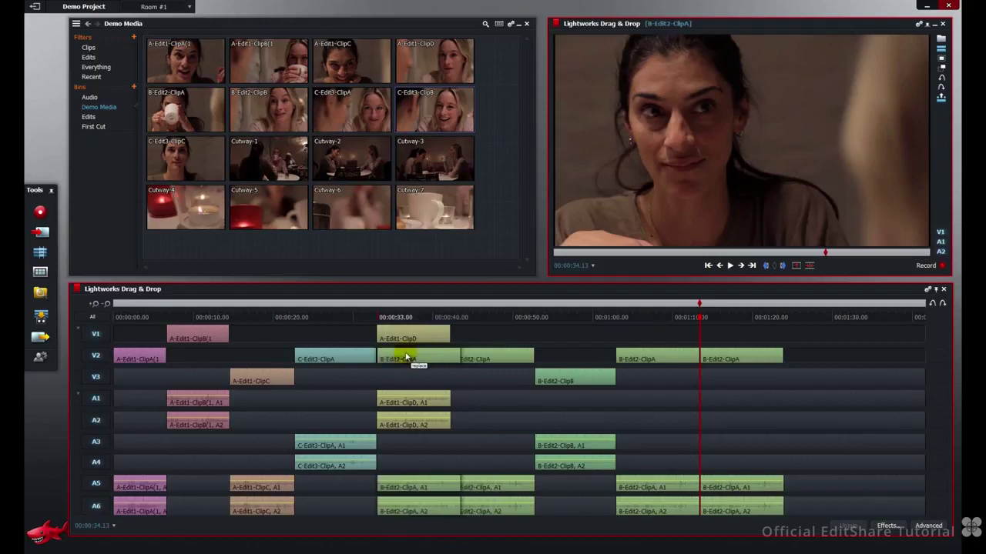
pyautogui.moveTo(407, 359)
pyautogui.mouseDown()
pyautogui.moveTo(259, 355)
pyautogui.moveTo(257, 337)
pyautogui.mouseUp()
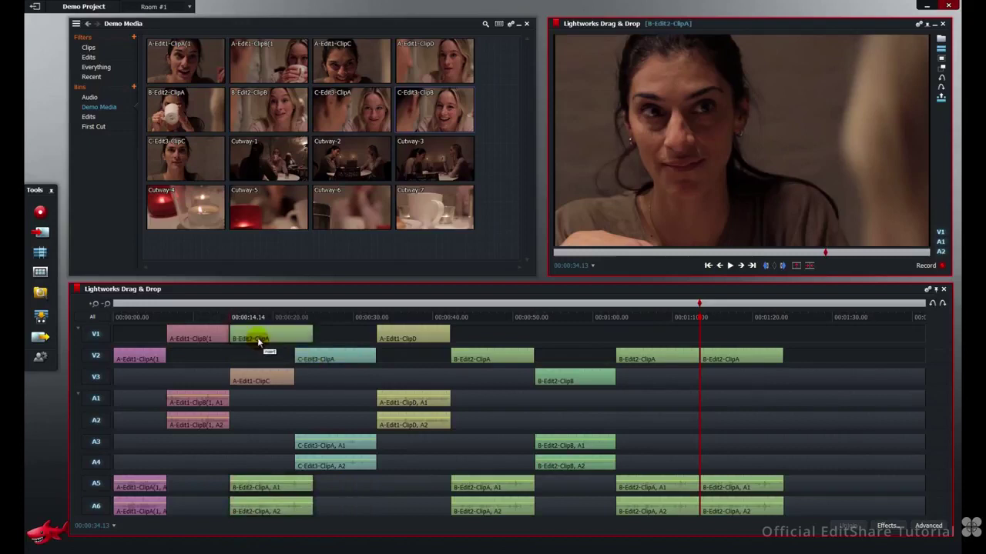
pyautogui.moveTo(257, 337); pyautogui.dragTo(257, 338)
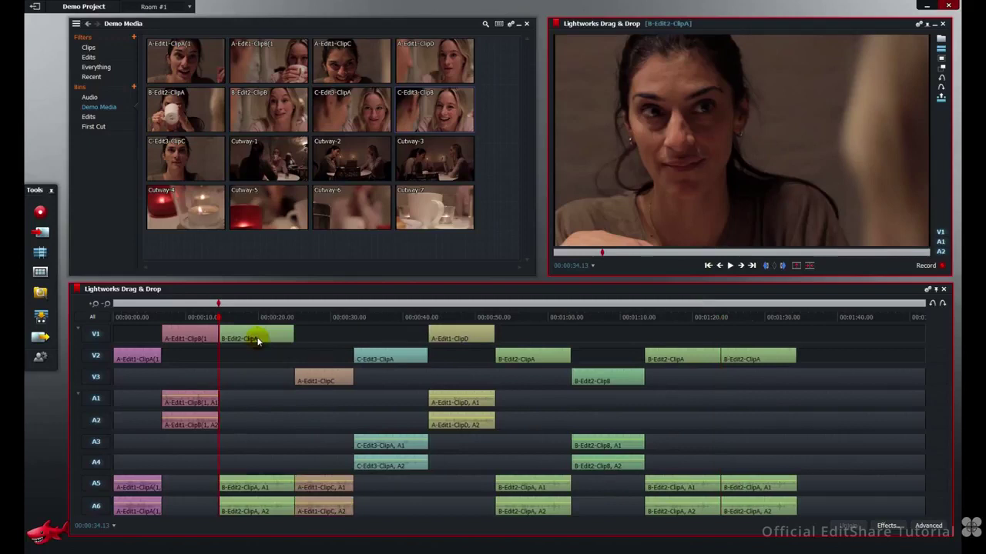